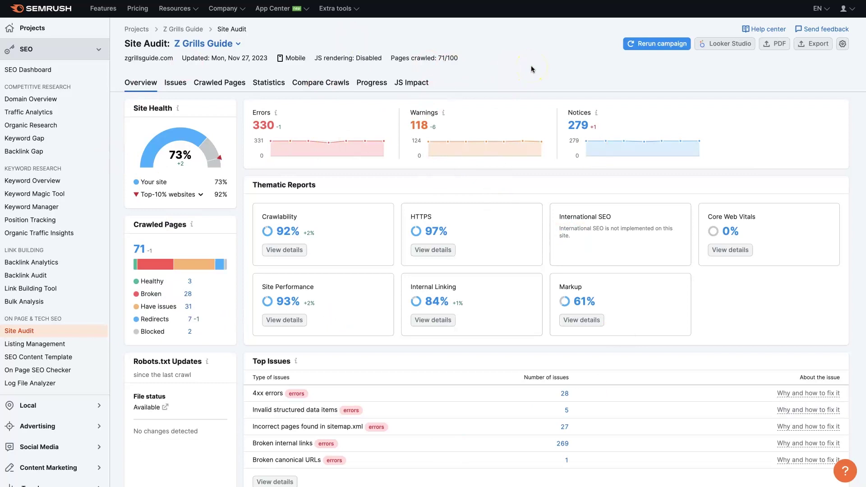
click(232, 29)
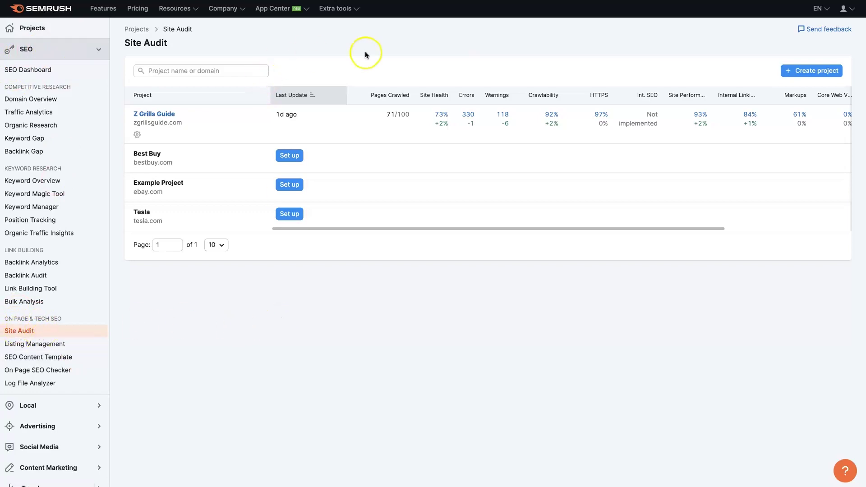
click(812, 70)
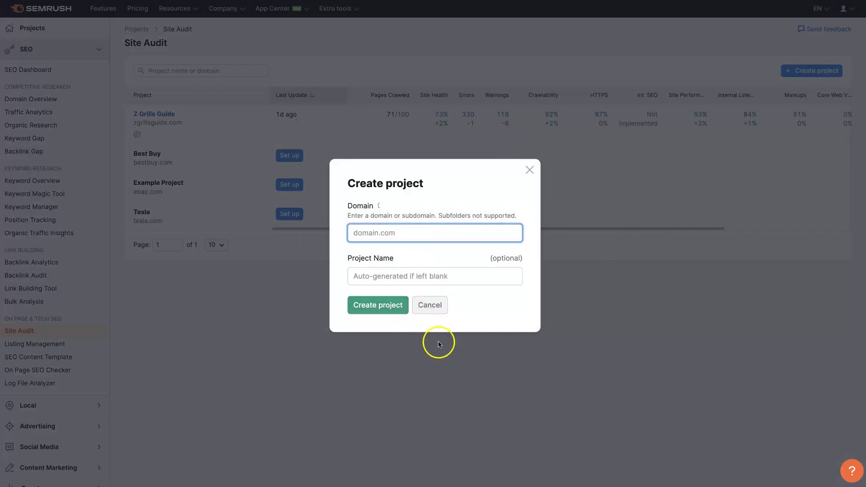
click(530, 172)
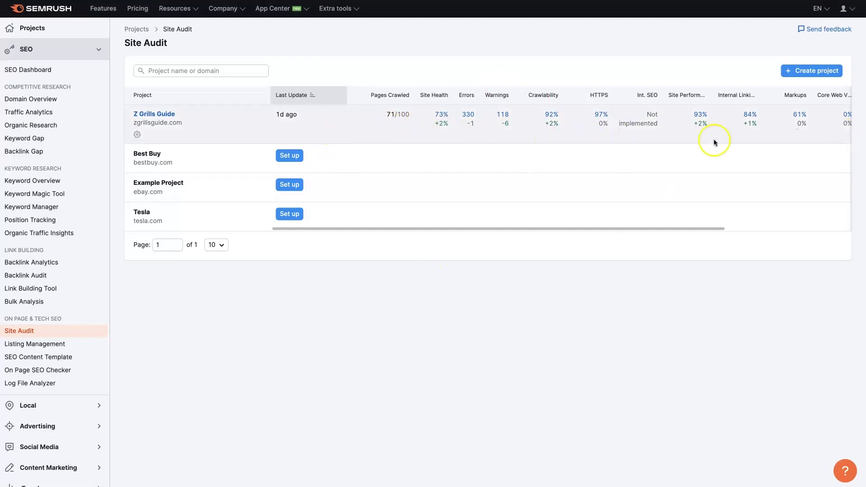
Open the Z Grills Guide site audit and review its 73% health score, 330 errors and top issues.
click(518, 120)
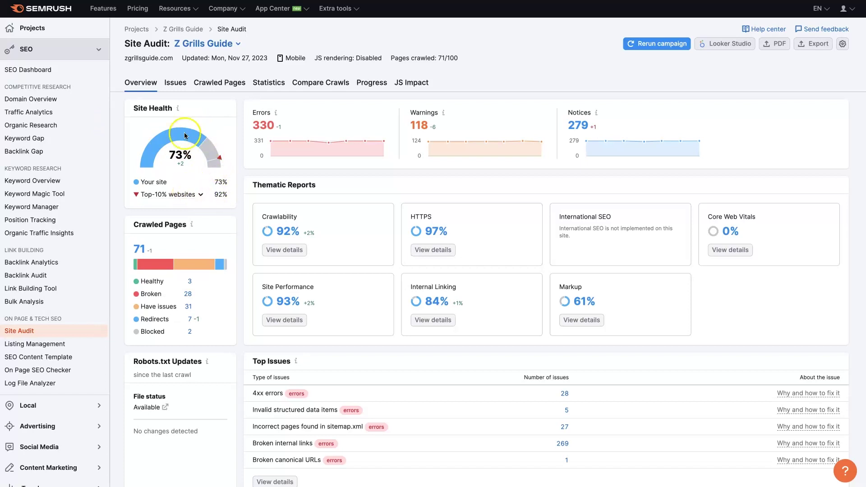
mouse_move(179, 108)
scroll(193, 292, down, 3)
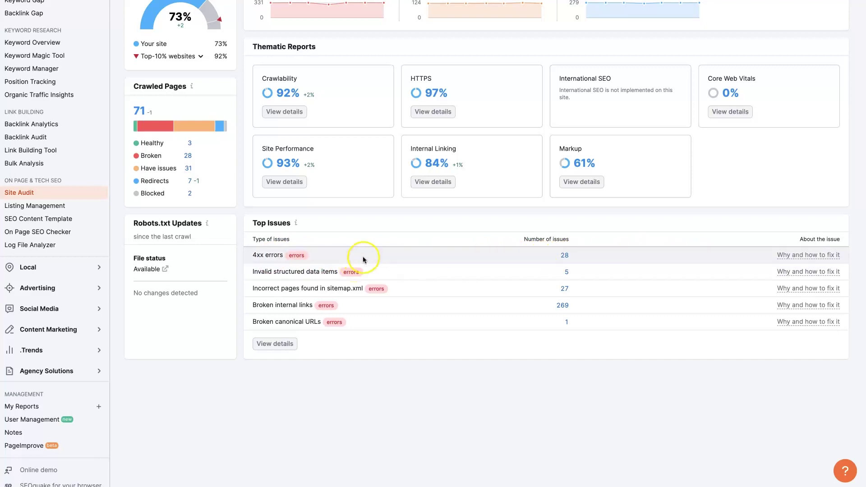
Hide five 4XX pages: /2/, lost-password, wood-cooking-pellets, apple-mash and hickory pellets.
click(564, 255)
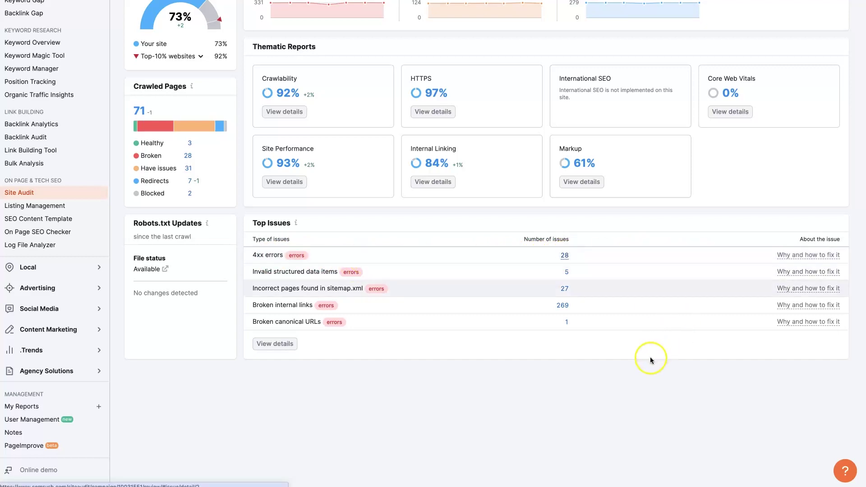
scroll(650, 356, up, 3)
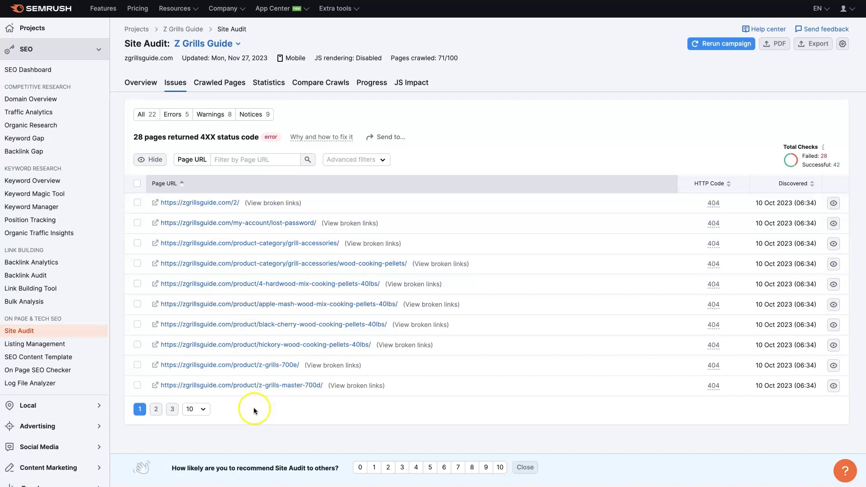
click(833, 203)
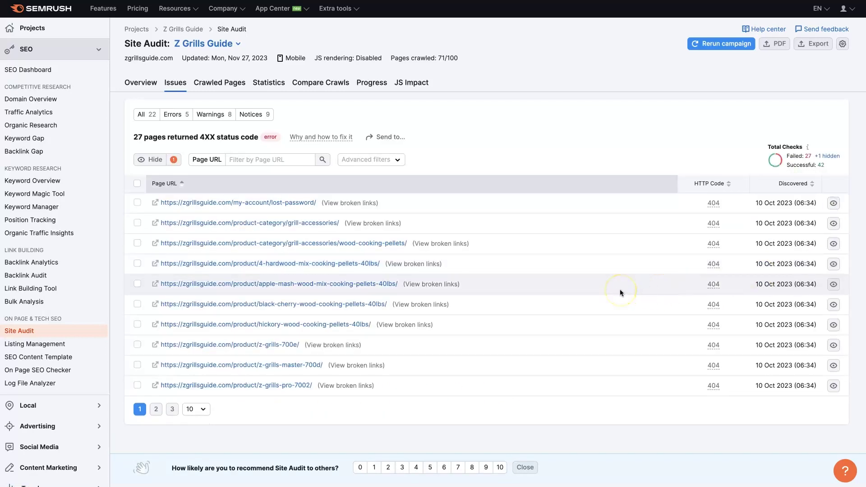
scroll(616, 260, down, 7)
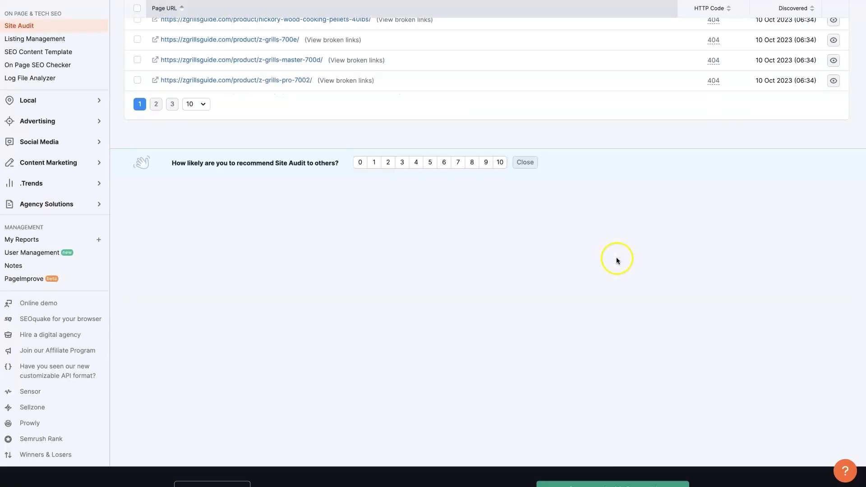
scroll(615, 260, up, 7)
click(833, 205)
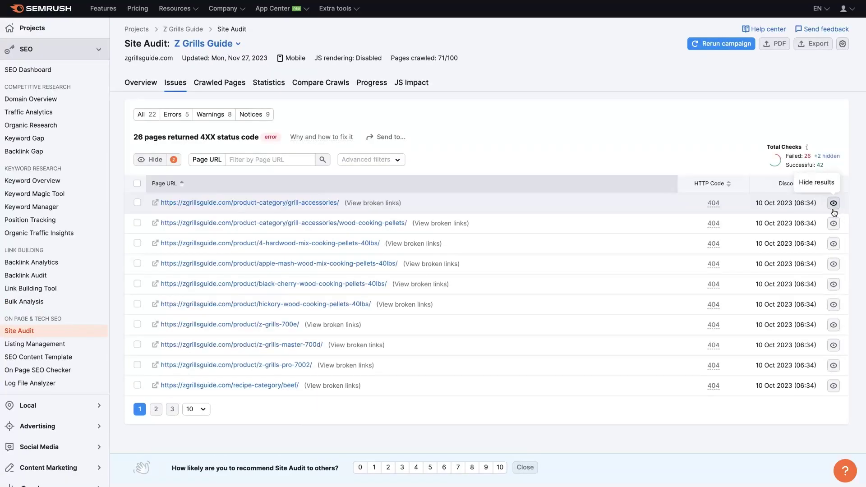
click(833, 223)
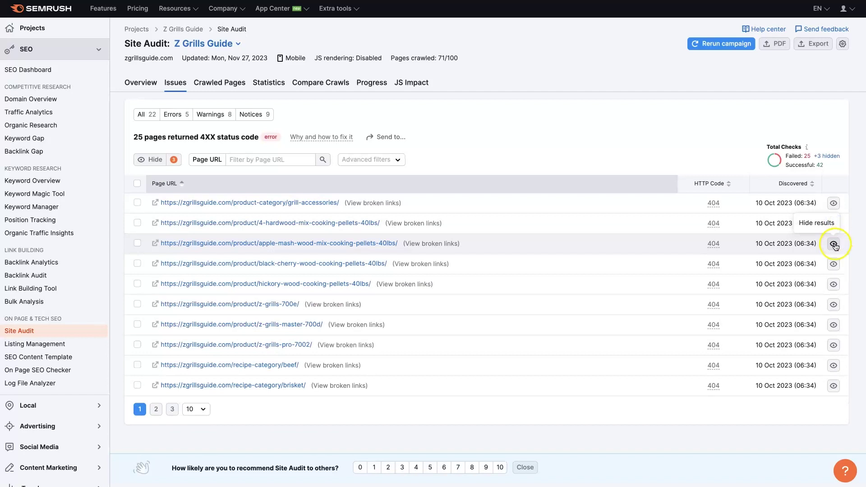
click(833, 244)
click(833, 263)
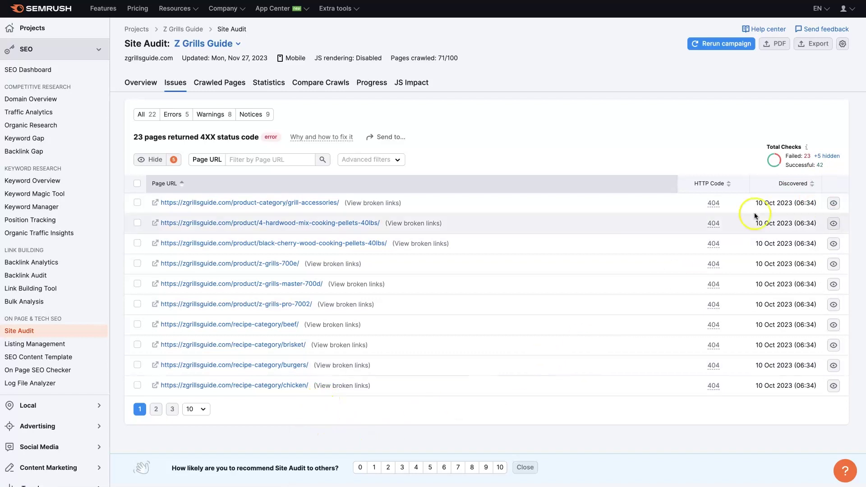
Unhide all five hidden 4XX pages so the list shows all 28 failed pages again.
click(835, 156)
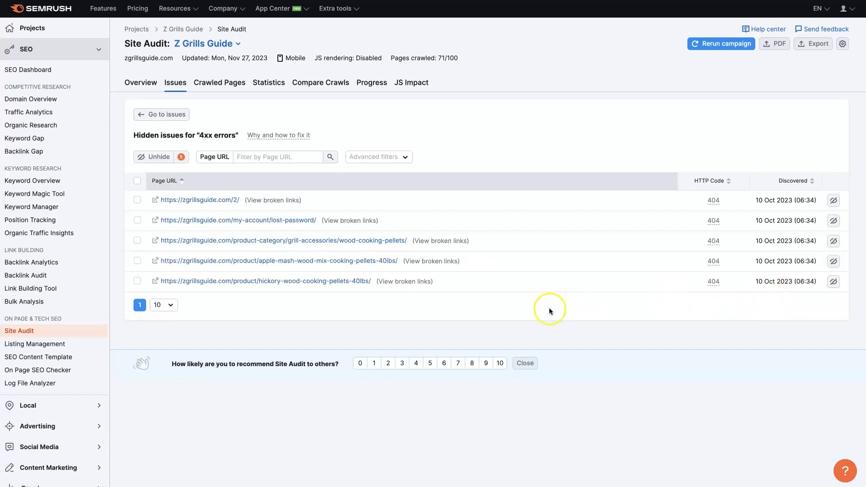
click(833, 200)
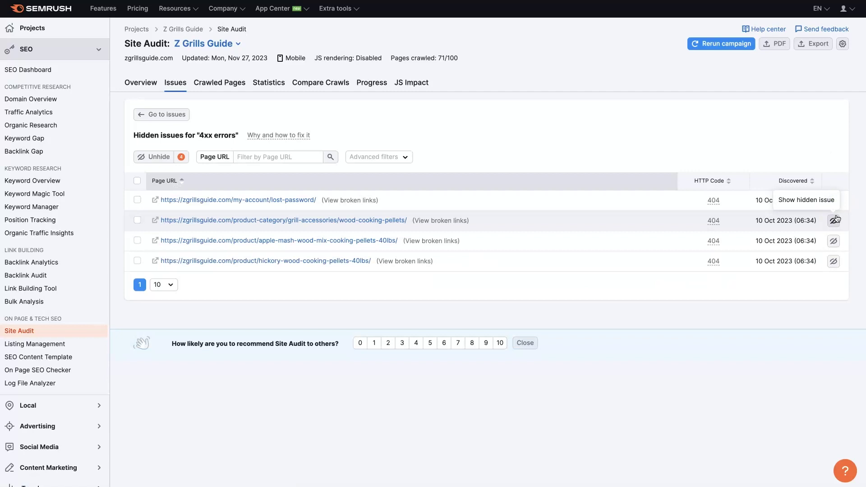
click(834, 220)
click(833, 200)
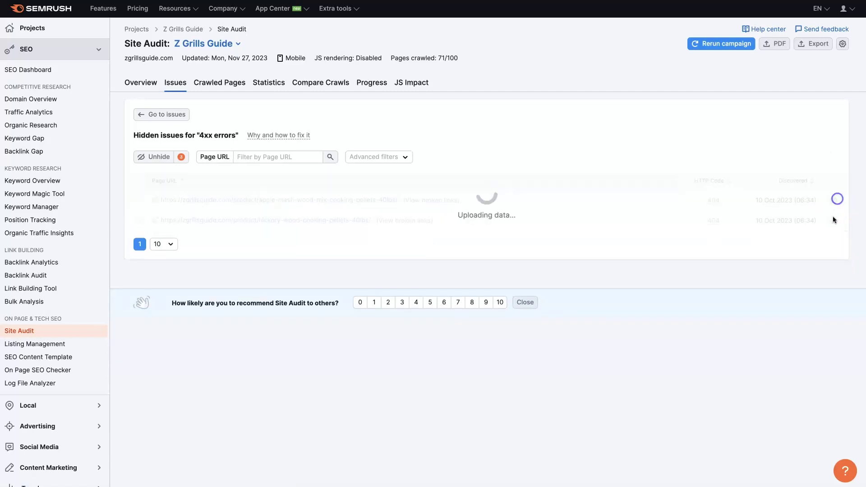
click(833, 200)
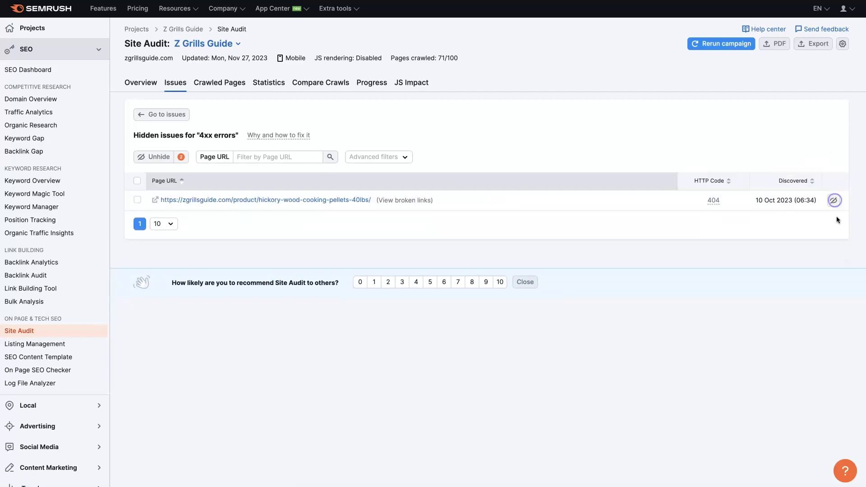
click(834, 201)
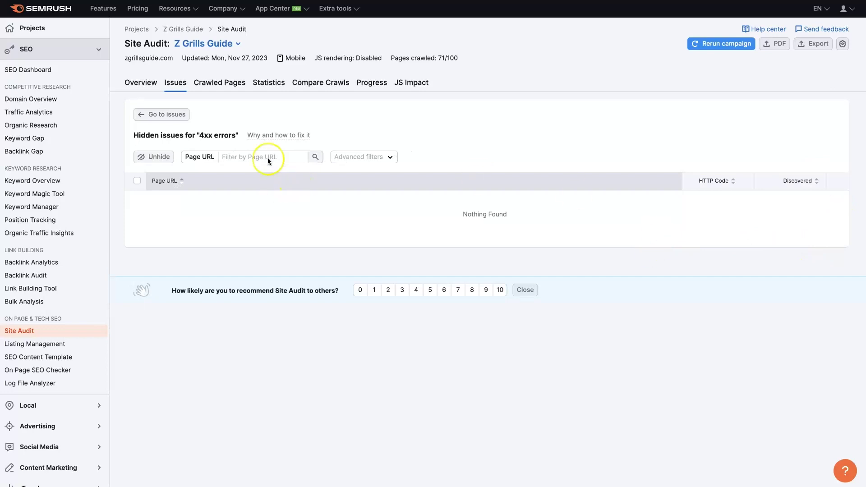
click(152, 113)
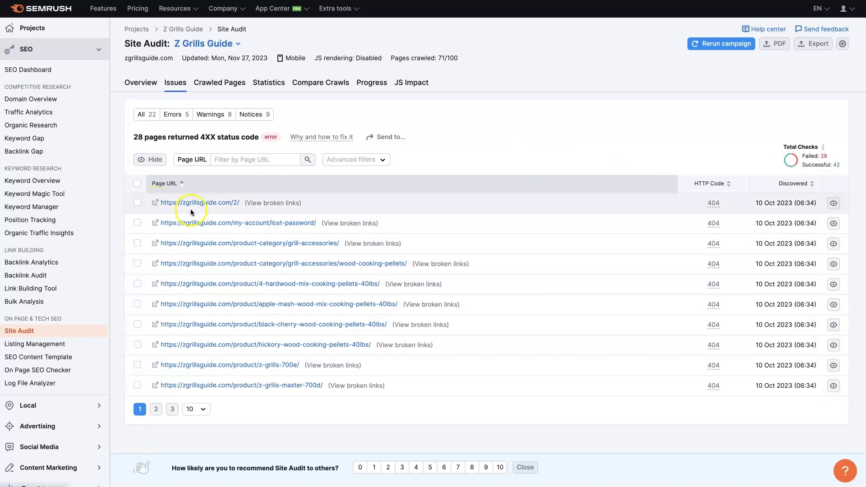
Show the 269 broken internal links, filtered to the page linking to zgrillsguide.com/2/.
click(292, 203)
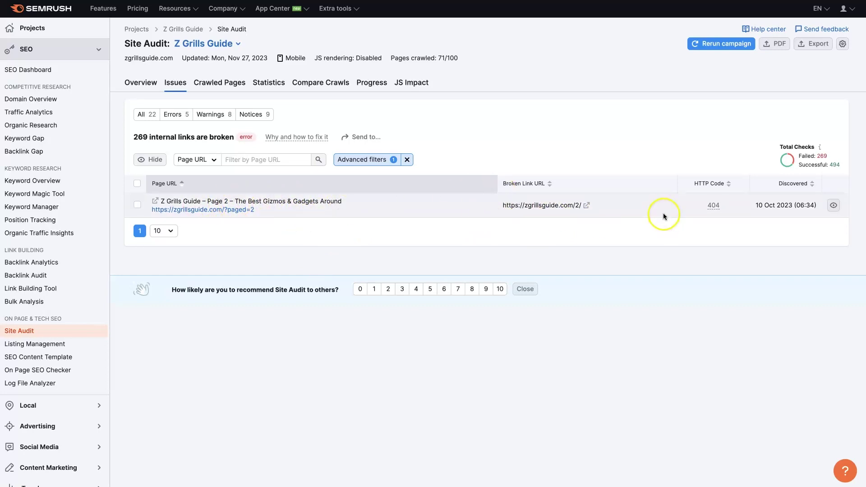
click(573, 224)
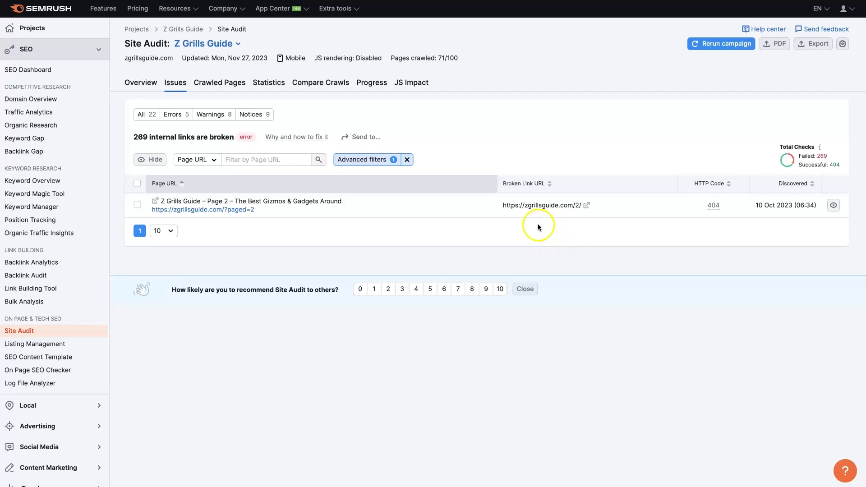
click(151, 87)
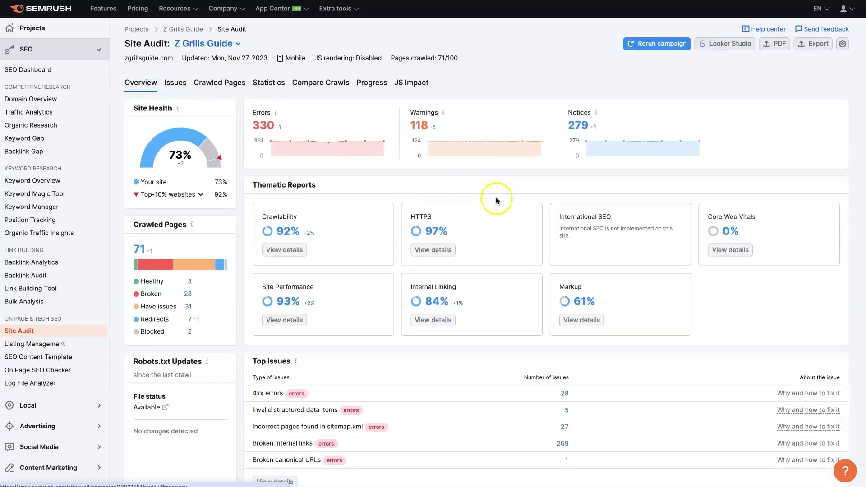
scroll(620, 383, down, 1)
scroll(621, 382, down, 1)
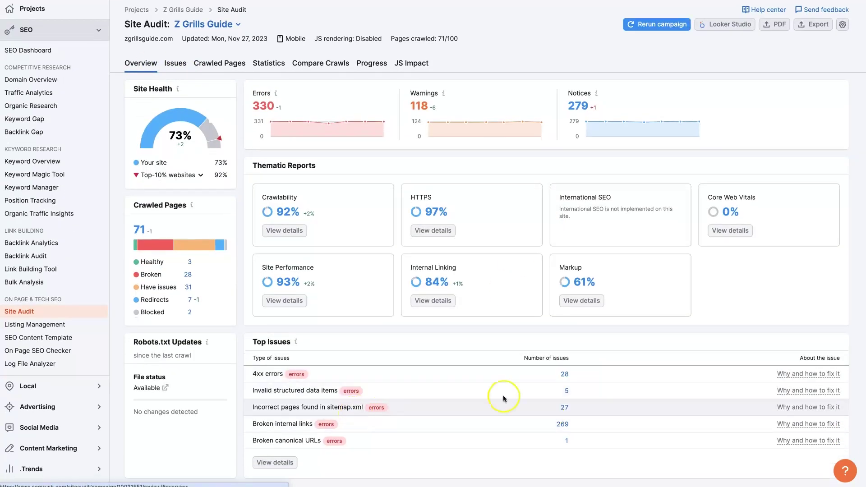
click(567, 391)
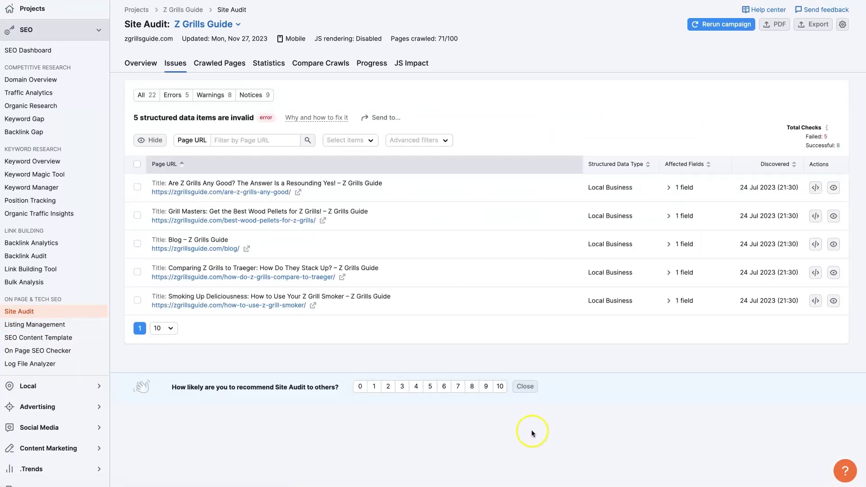
scroll(531, 429, up, 1)
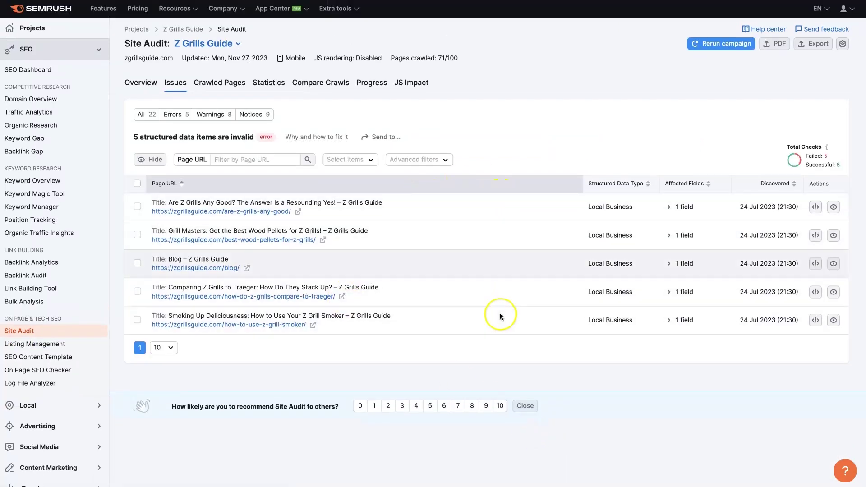
click(668, 206)
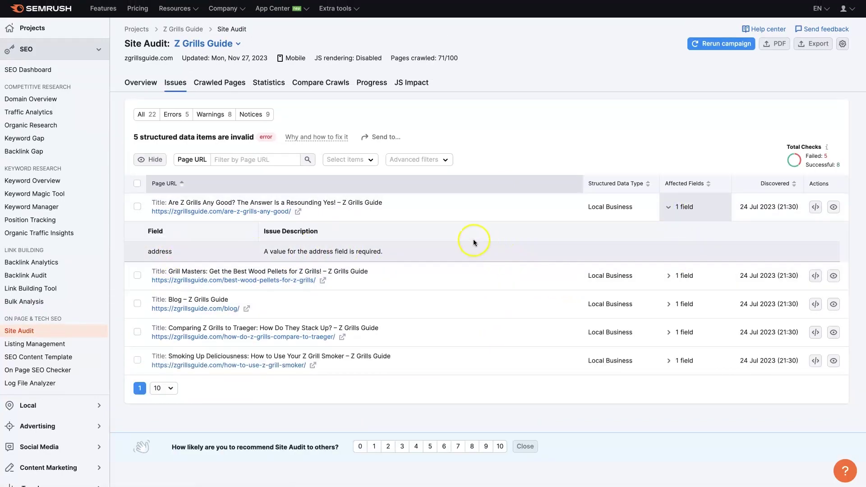
click(668, 276)
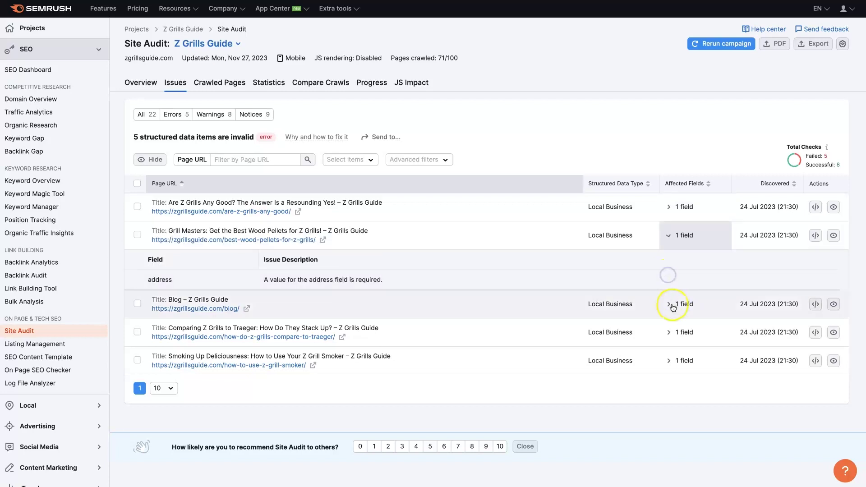
click(671, 307)
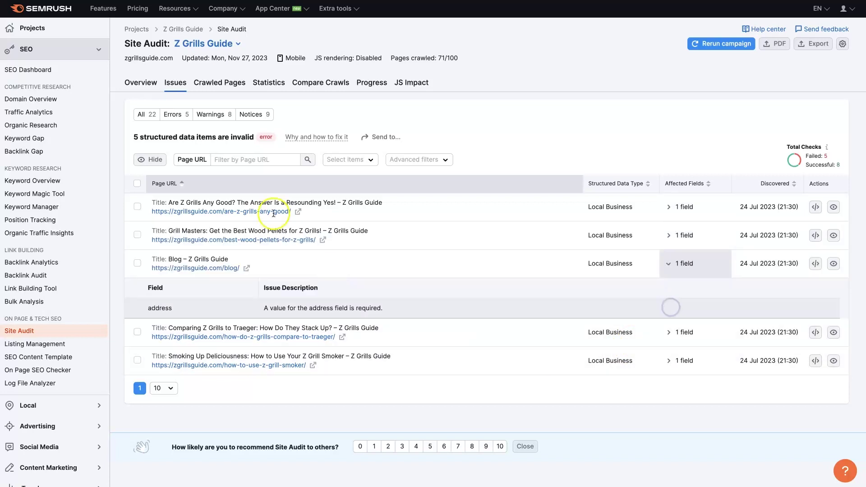
click(142, 83)
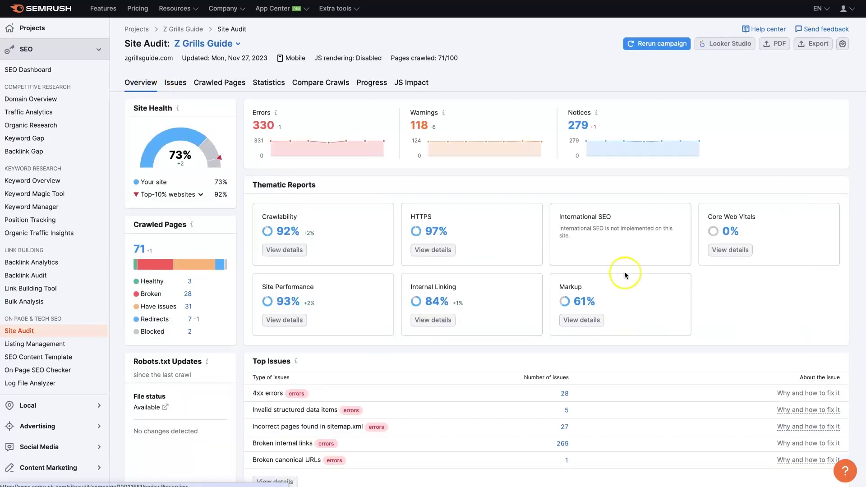
scroll(626, 362, down, 3)
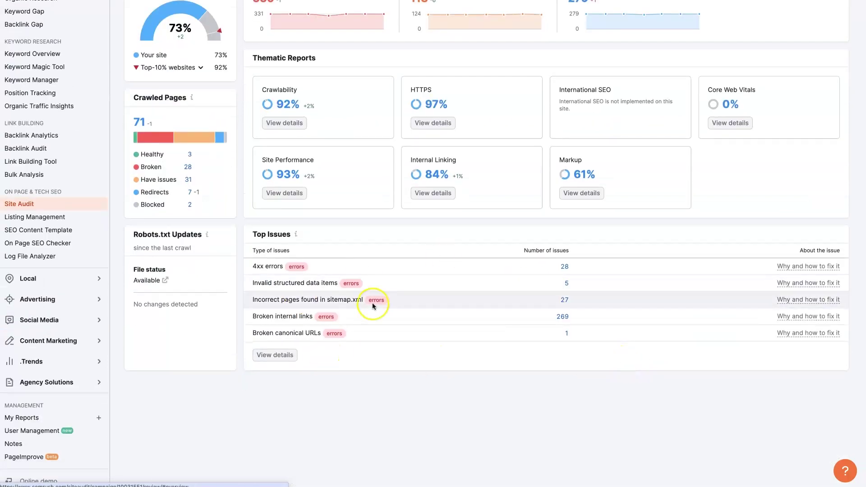
click(276, 354)
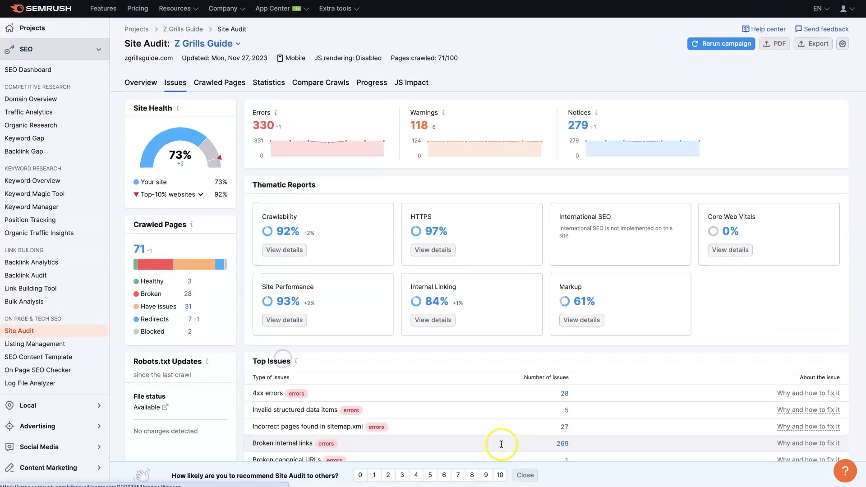
scroll(538, 248, down, 20)
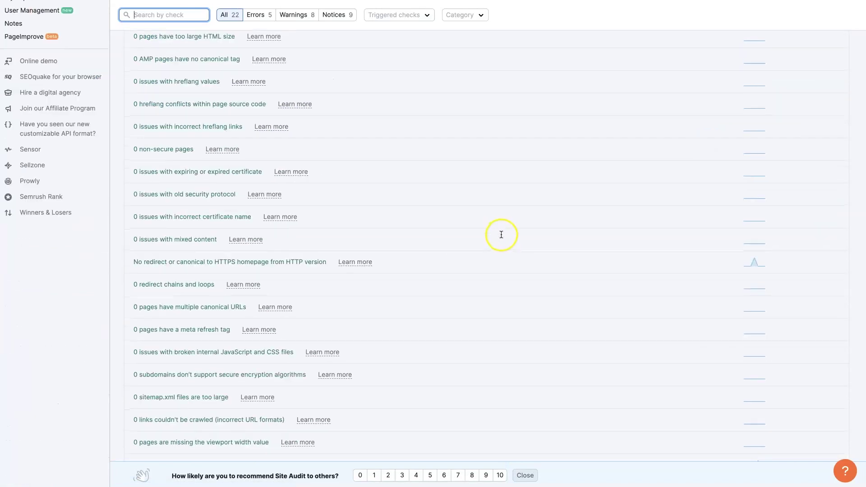
scroll(502, 238, up, 15)
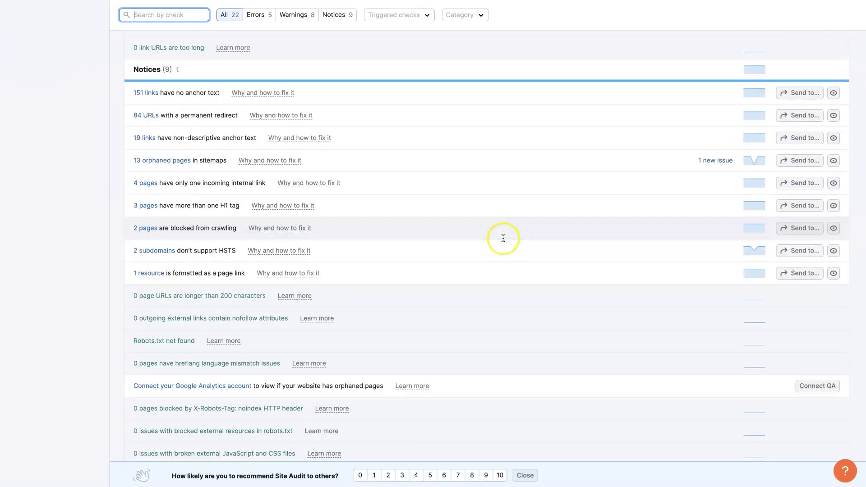
scroll(549, 242, up, 15)
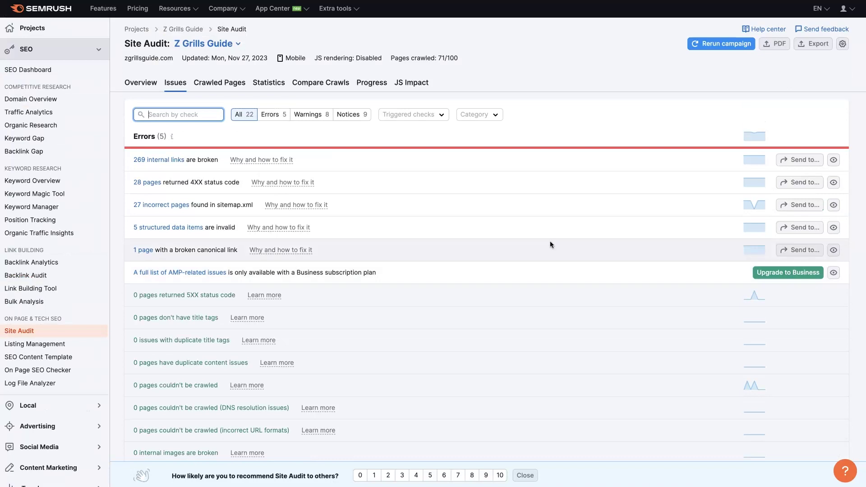
click(756, 211)
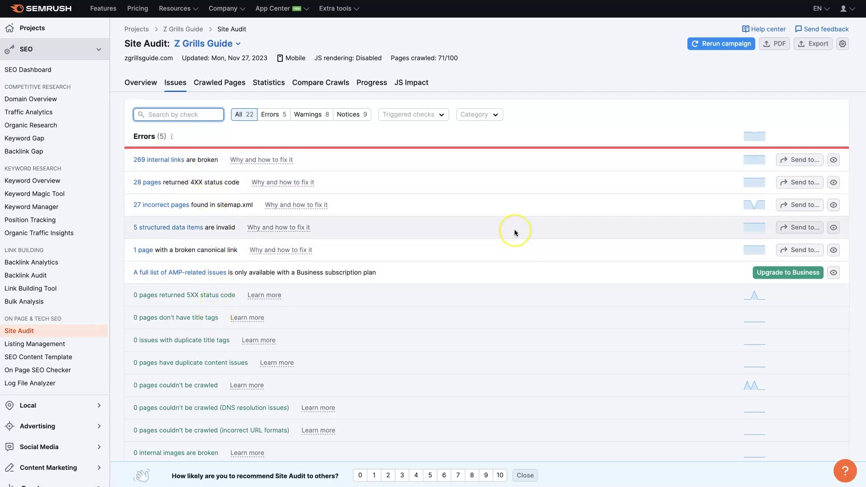
click(144, 84)
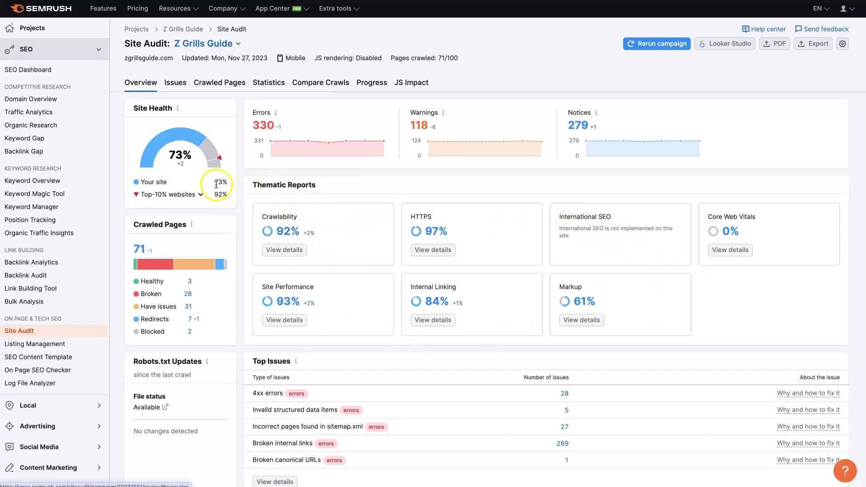
drag(225, 194, 210, 195)
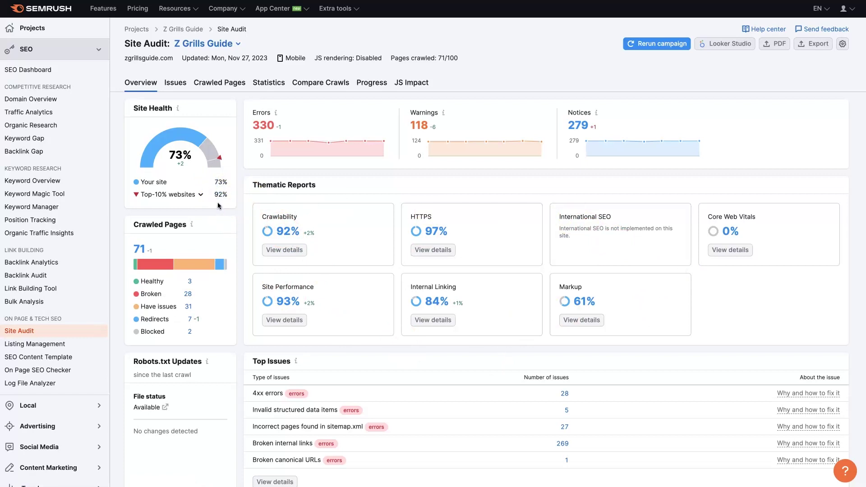
click(219, 196)
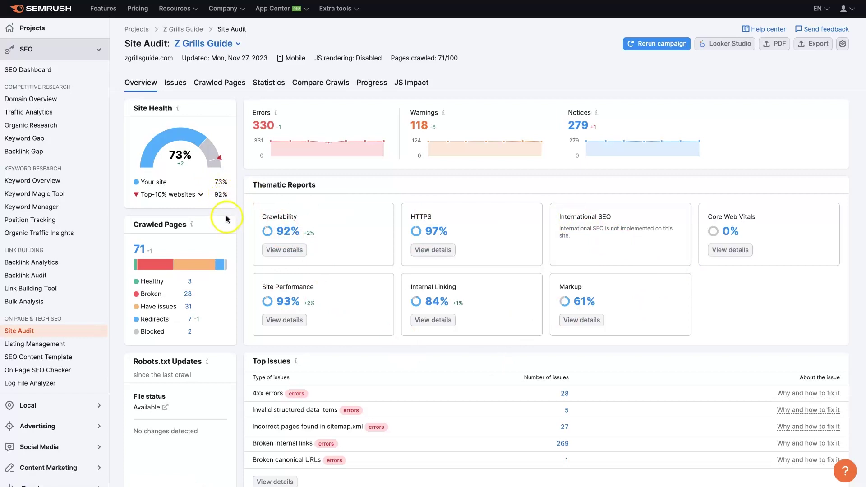